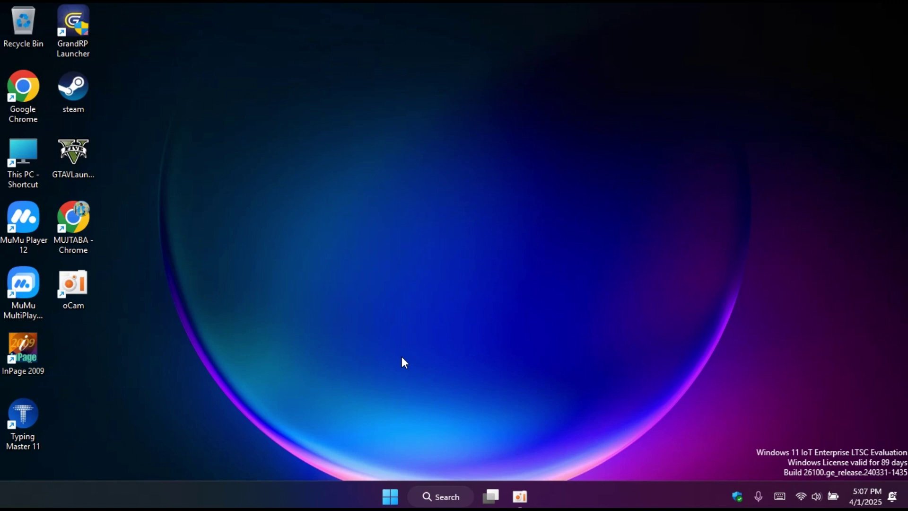
- Refresh the desktop twice, then launch Chrome from its desktop shortcut
right_click(331, 178)
click(376, 269)
right_click(263, 84)
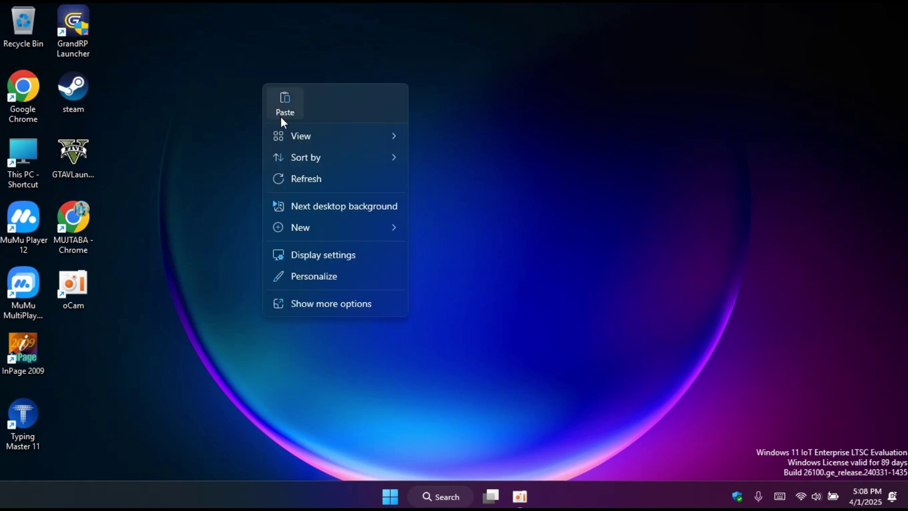
click(305, 180)
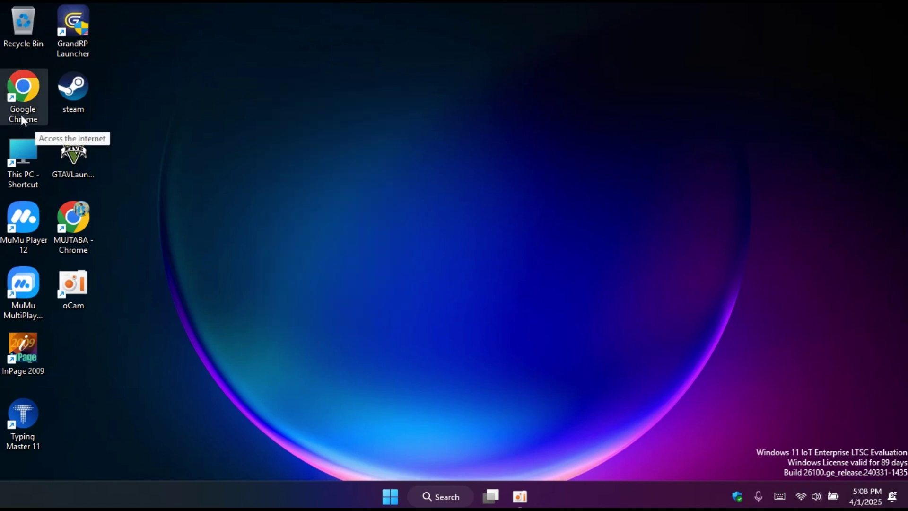
click(67, 208)
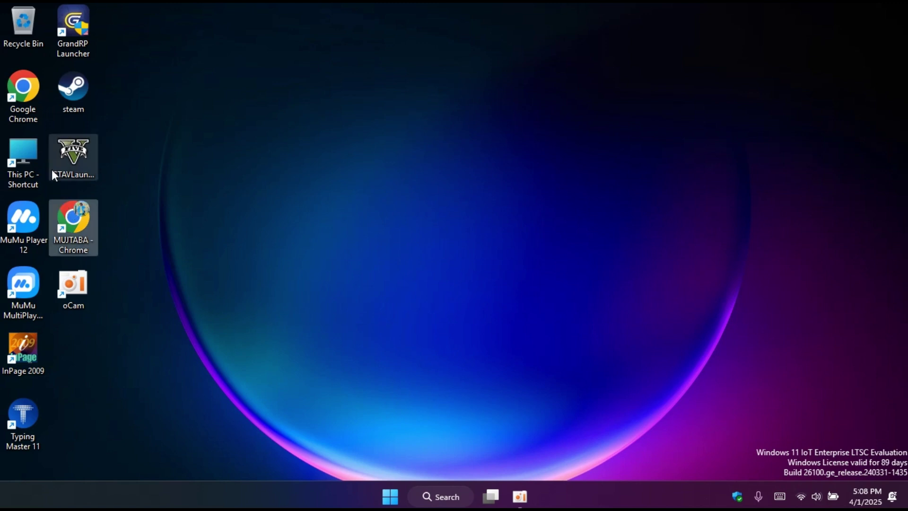
double_click(18, 98)
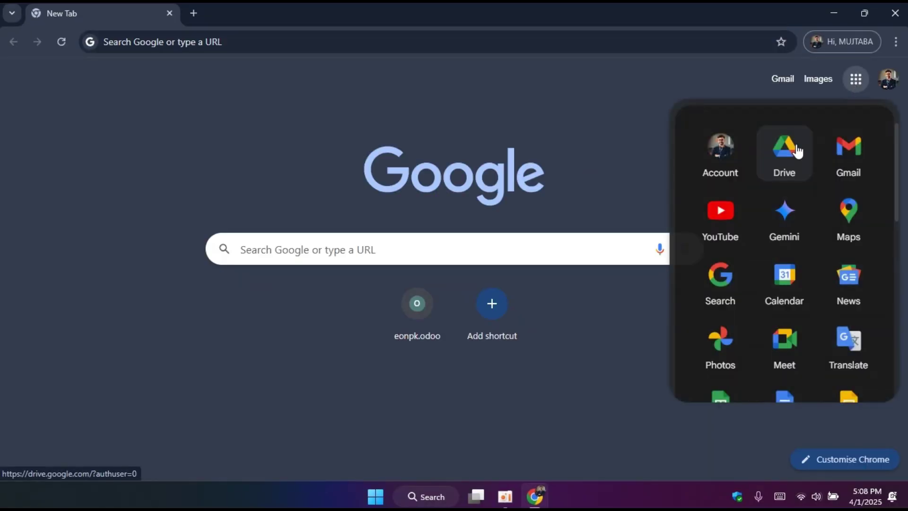
- Go to Google Drive and copy a share link to InPage 2009 Professional Setup.zip
click(791, 148)
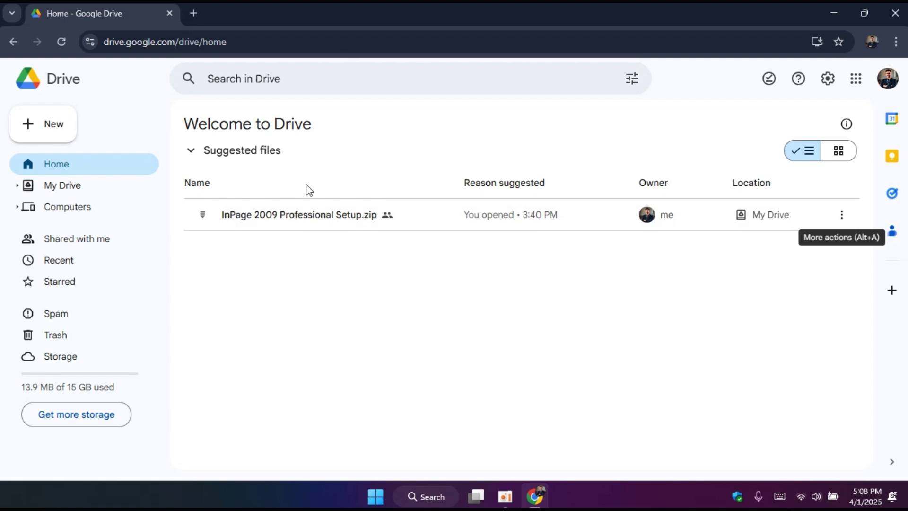
click(841, 215)
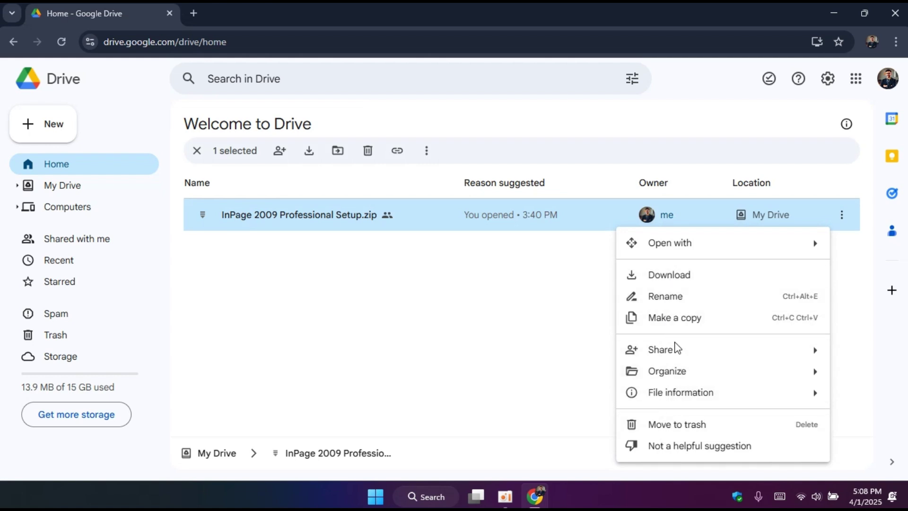
mouse_move(676, 353)
click(468, 374)
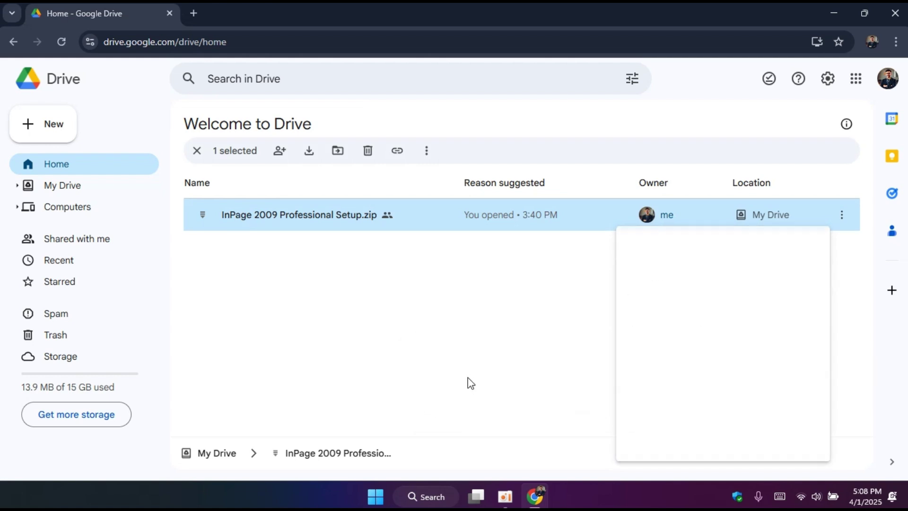
- Load the copied Drive link in a new tab, download the 13.9 MB zip, and show it in Downloads
click(193, 13)
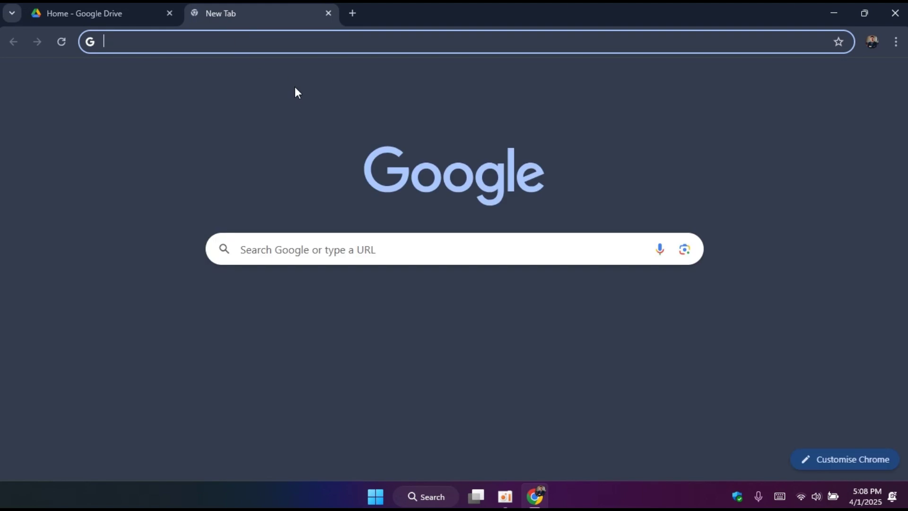
click(265, 47)
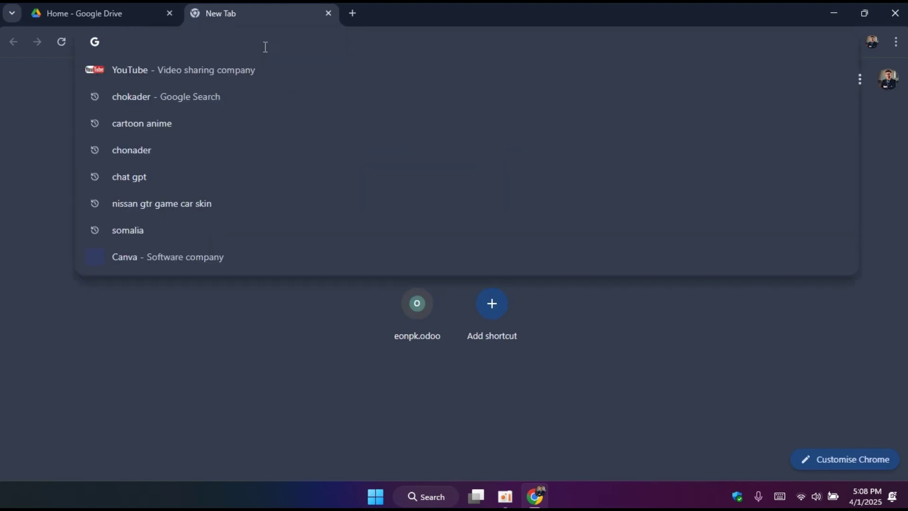
key(ctrl+v)
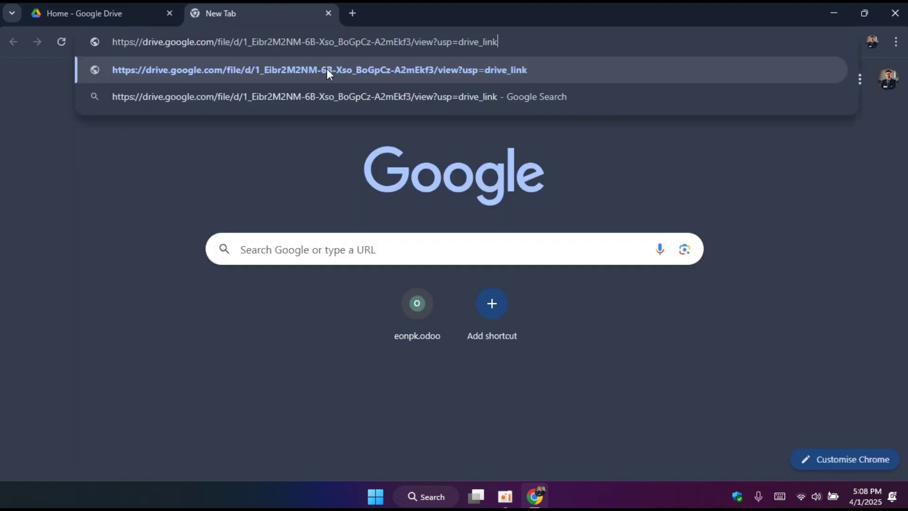
key(Return)
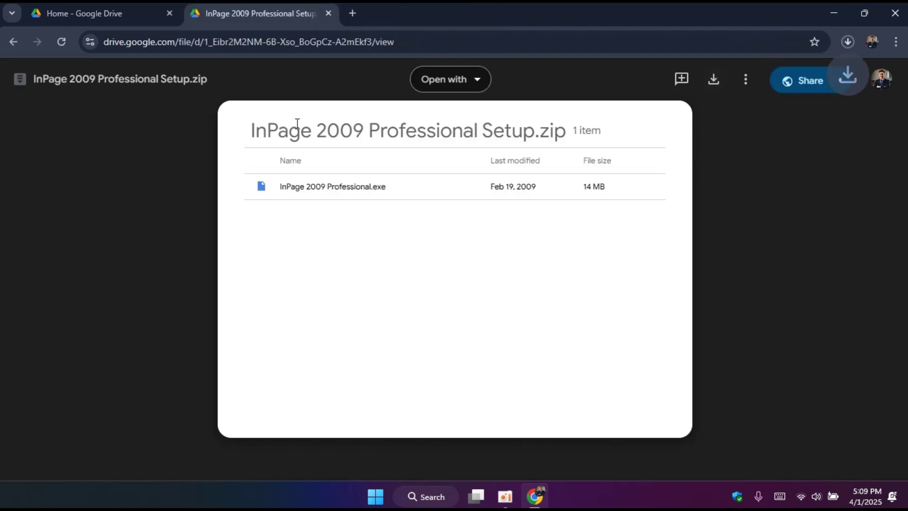
click(849, 43)
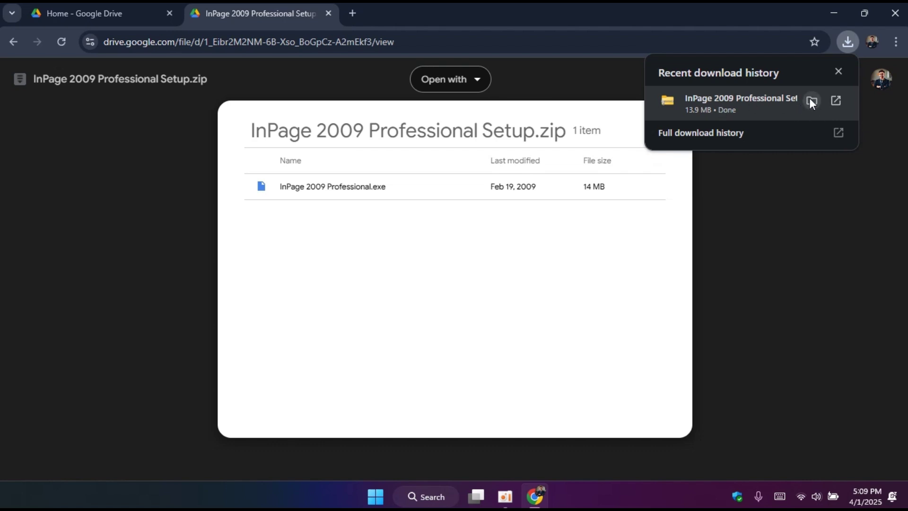
click(811, 101)
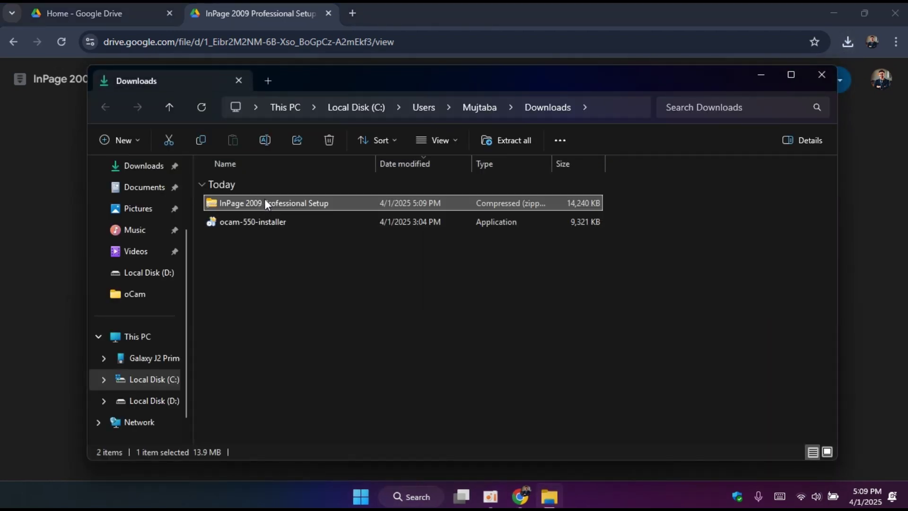
- Open the downloaded zip, run InPage 2009 Professional from it, and close File Explorer
double_click(265, 203)
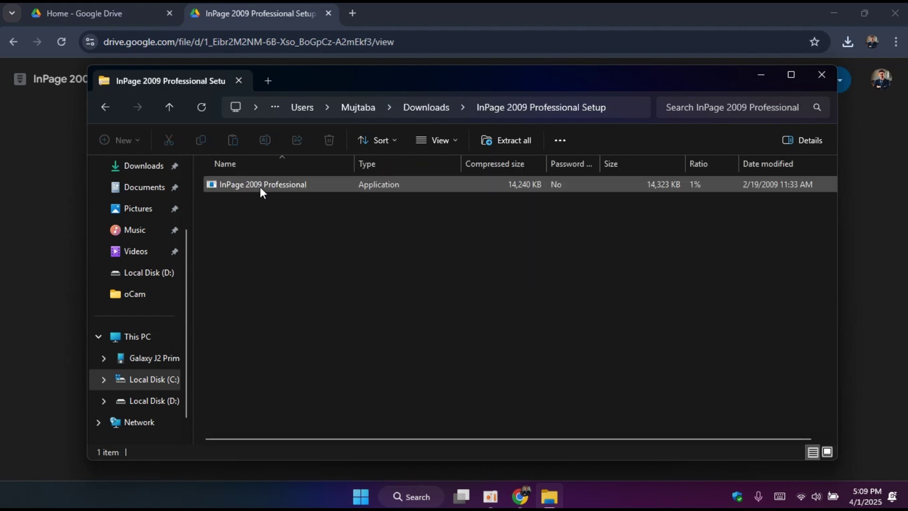
right_click(260, 186)
click(294, 195)
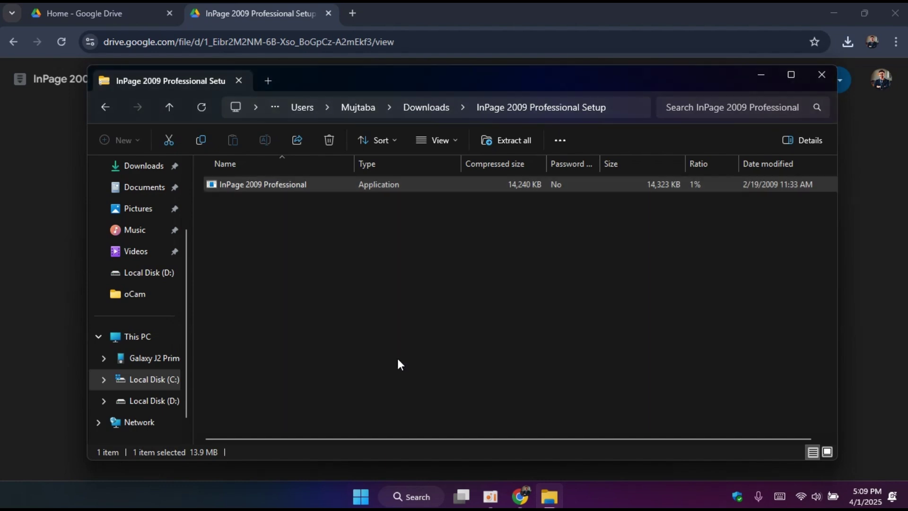
click(823, 74)
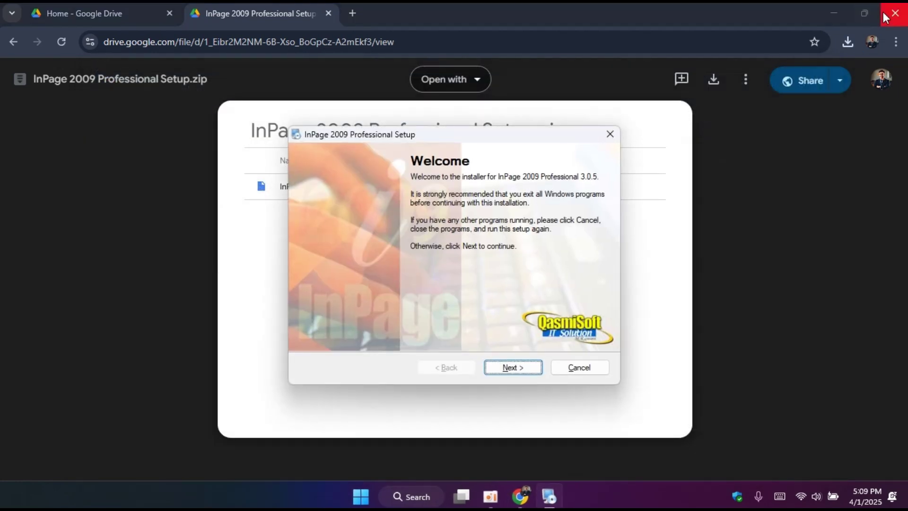
- Close the browser and advance the installer past the Welcome, license and user information pages
click(895, 13)
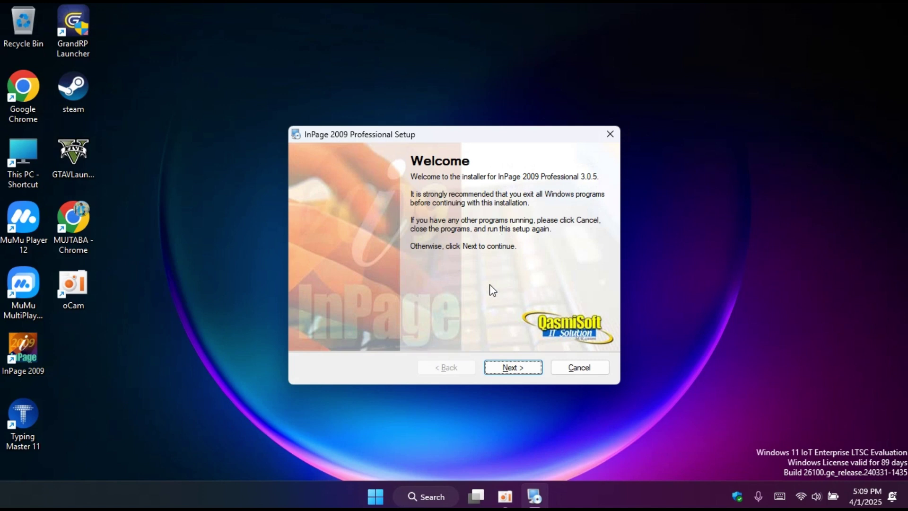
click(511, 370)
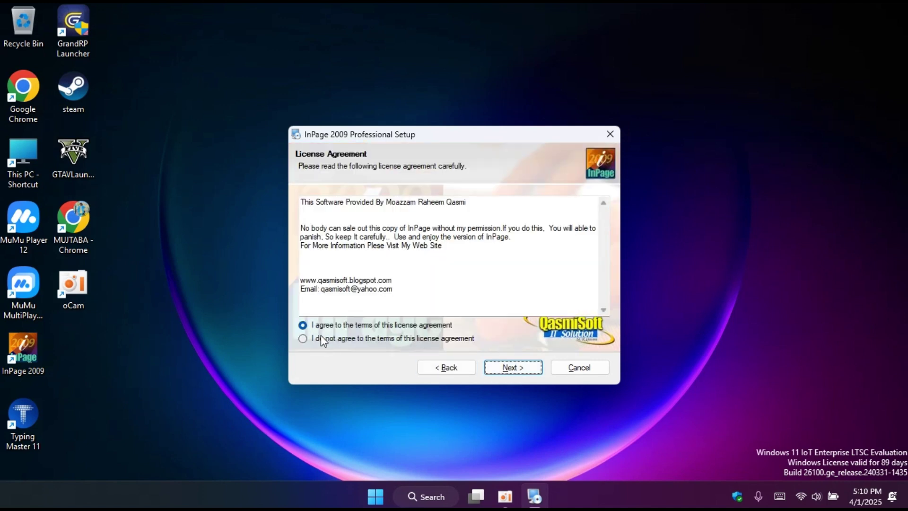
click(511, 367)
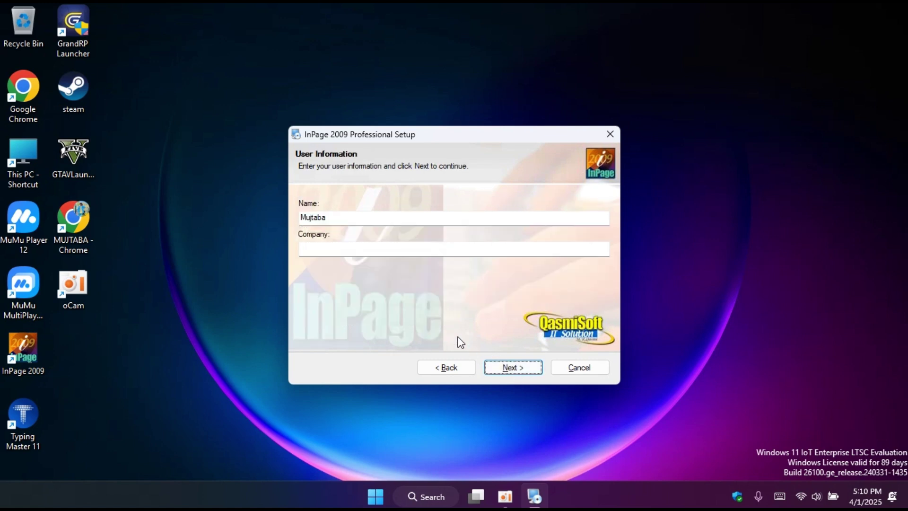
click(513, 367)
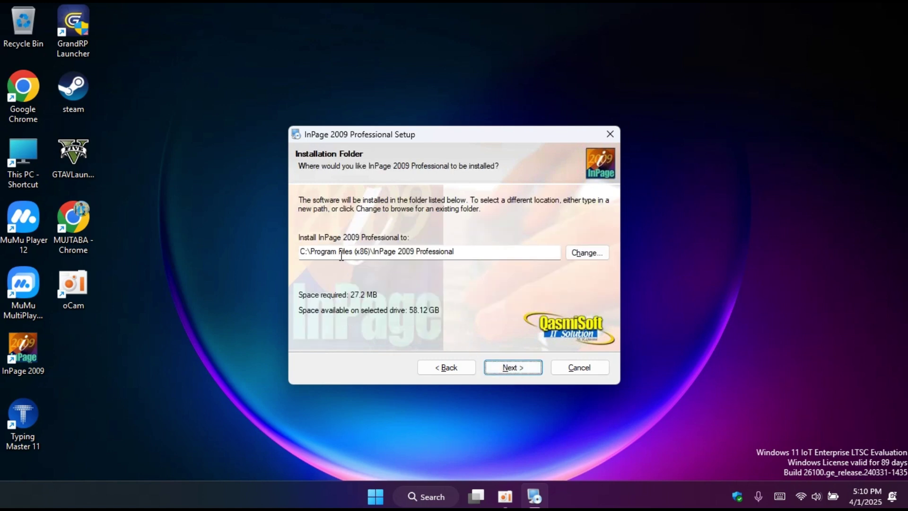
- Back out of choosing a different installation folder, then cancel setup and confirm exit
click(589, 253)
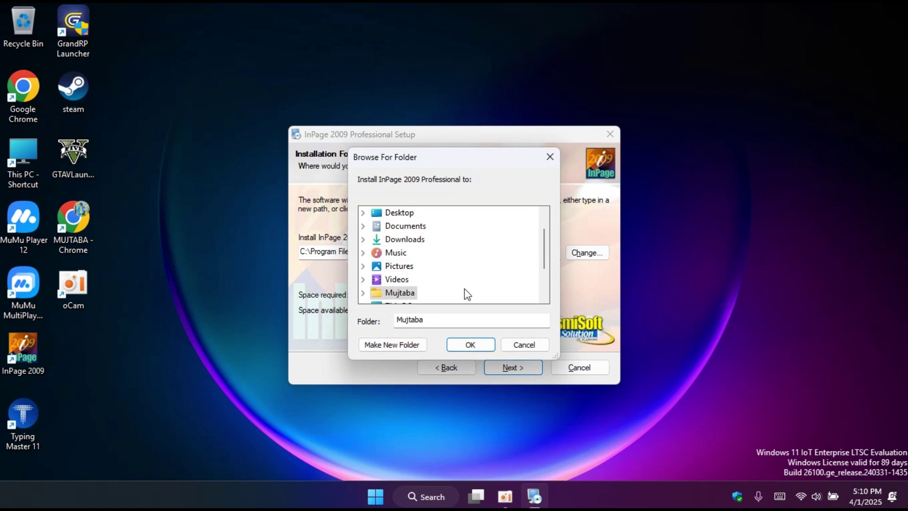
click(510, 349)
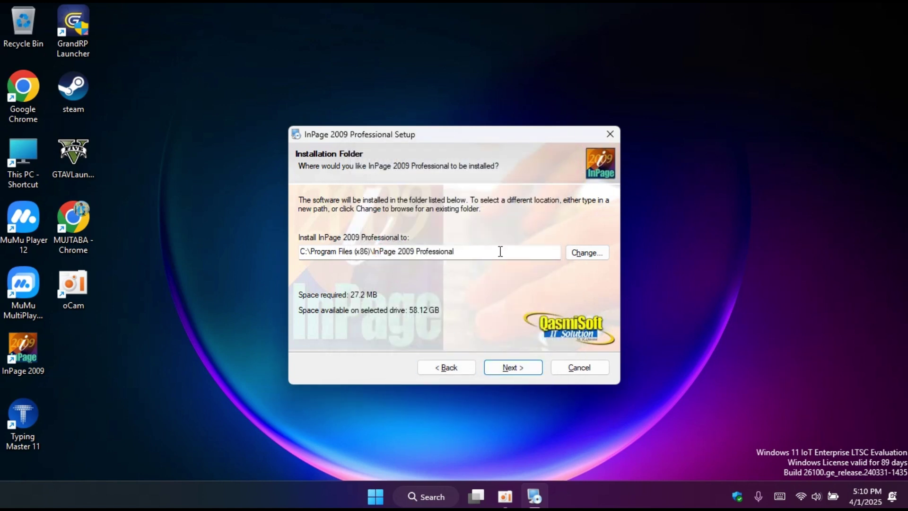
click(589, 371)
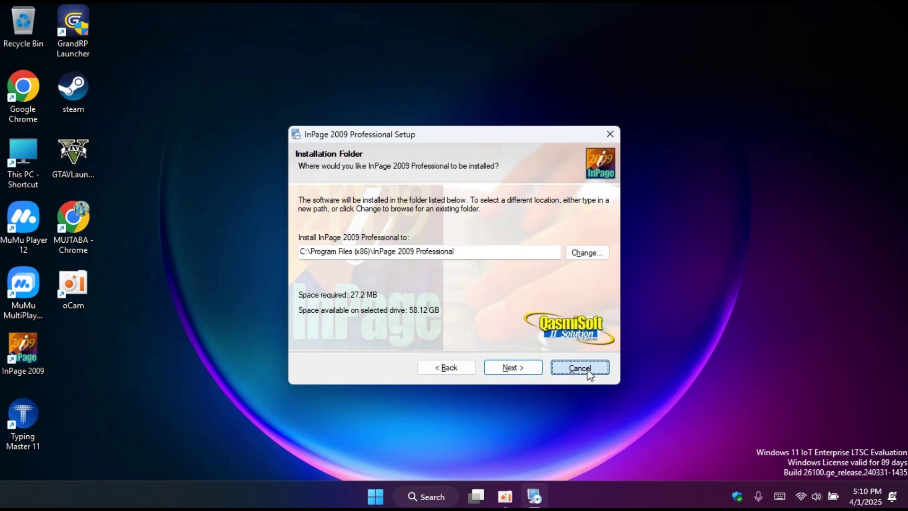
click(486, 290)
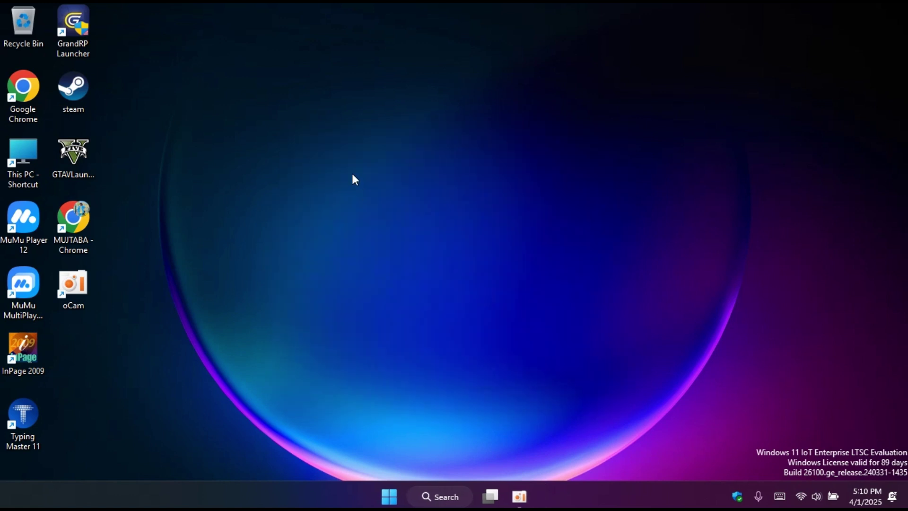
- Launch InPage 2009 from its desktop shortcut, refreshing the desktop while it loads
right_click(353, 178)
click(417, 233)
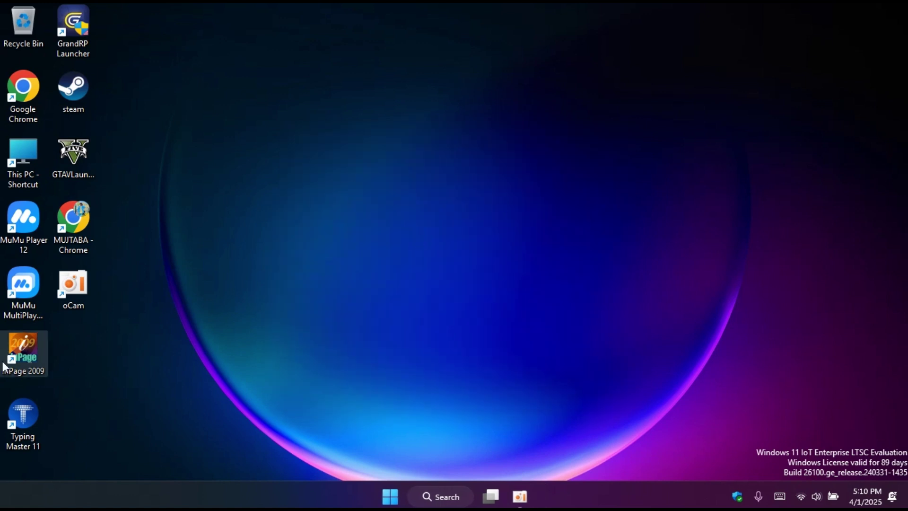
double_click(24, 349)
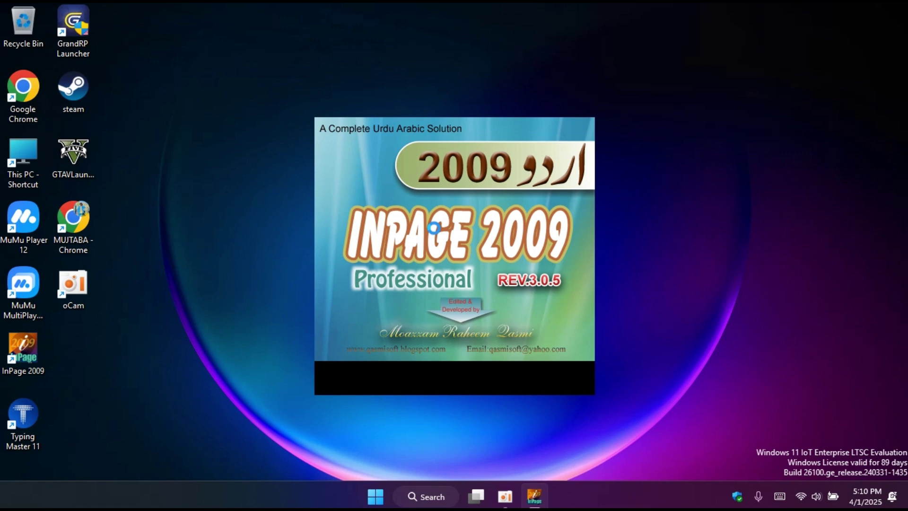
right_click(742, 66)
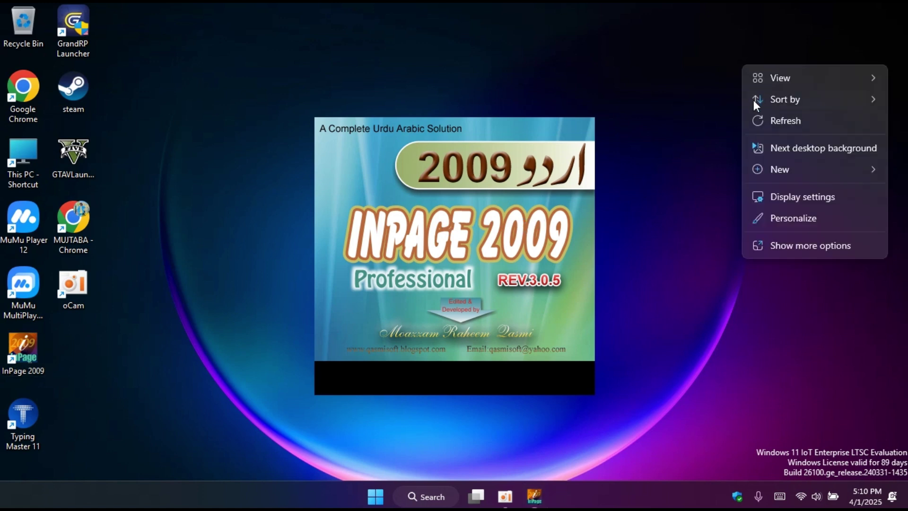
click(759, 123)
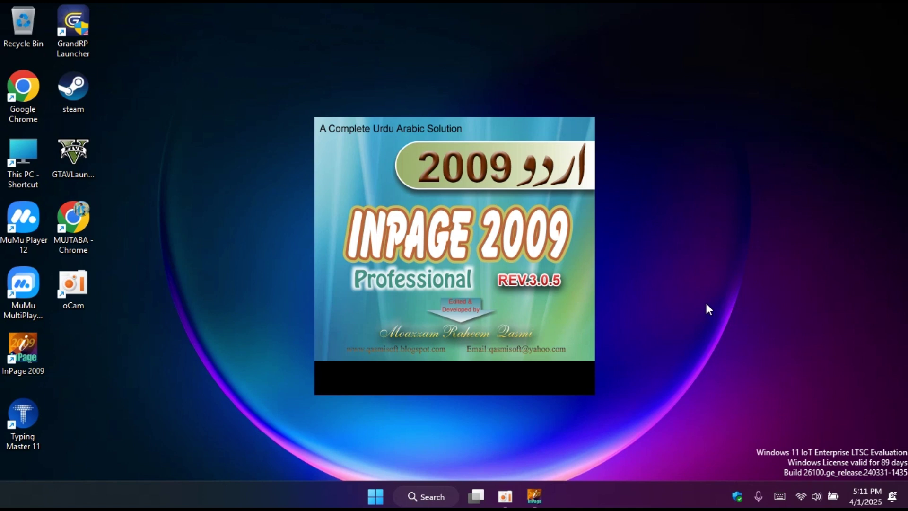
right_click(680, 141)
click(692, 206)
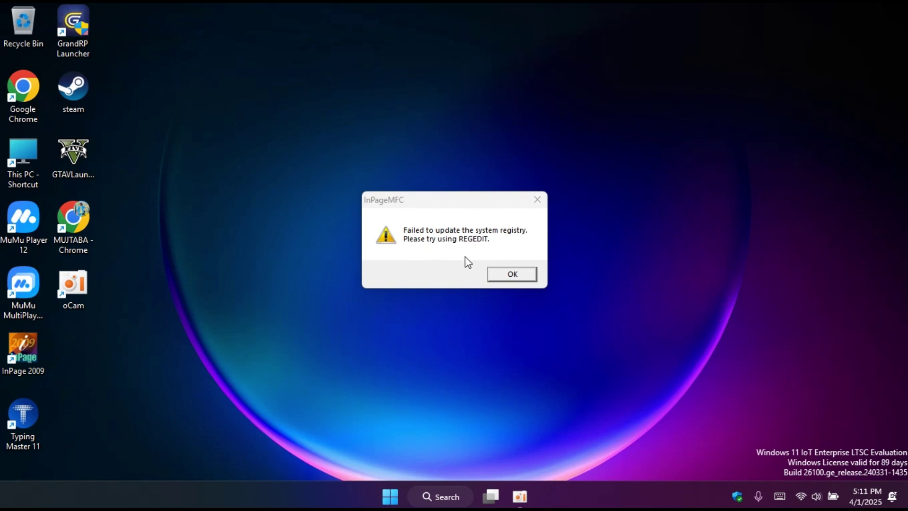
- Dismiss the InPageMFC registry error and create a blank A4 right-to-left document, Untitled-1
click(519, 276)
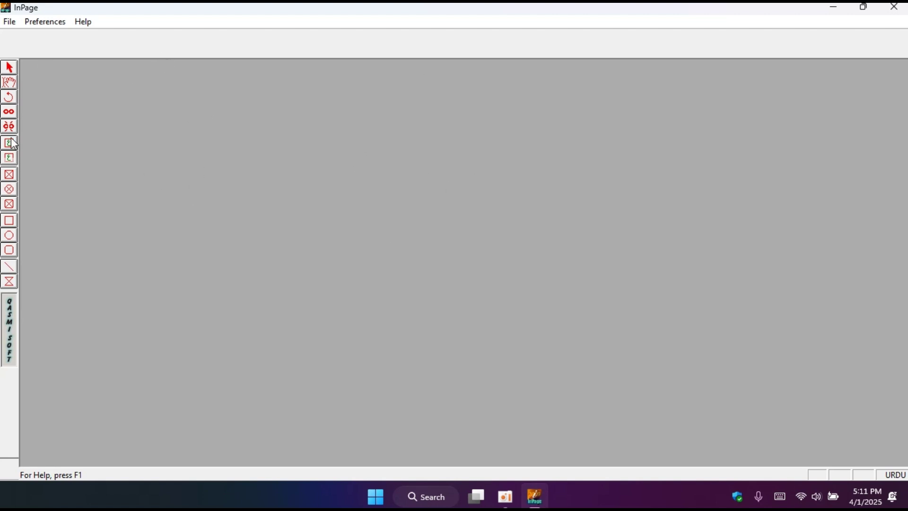
click(14, 24)
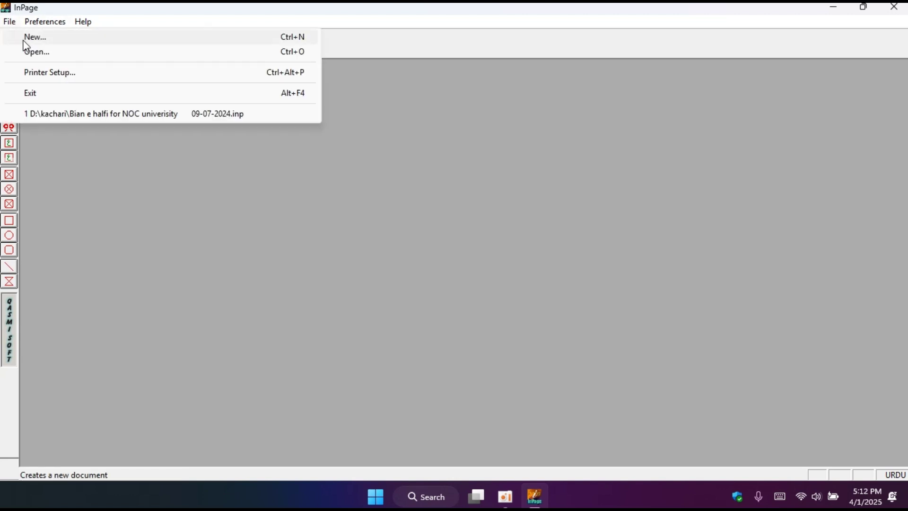
click(25, 41)
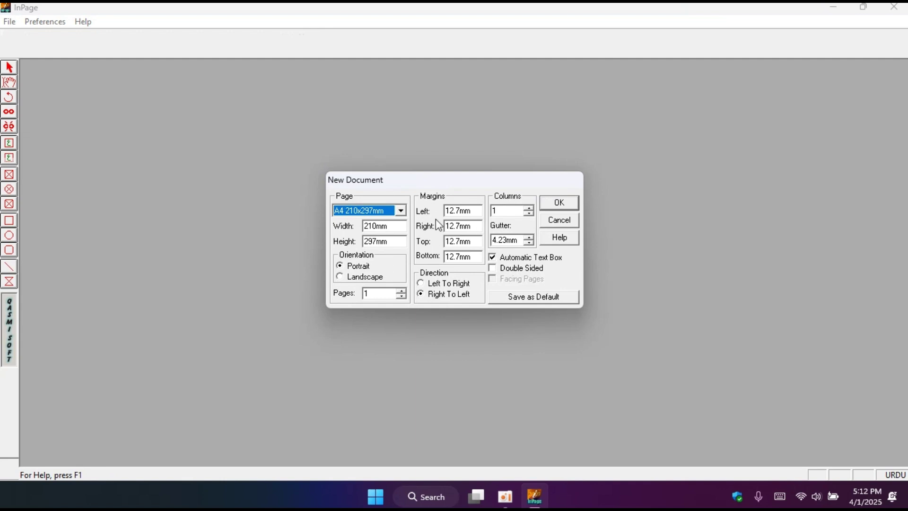
click(556, 209)
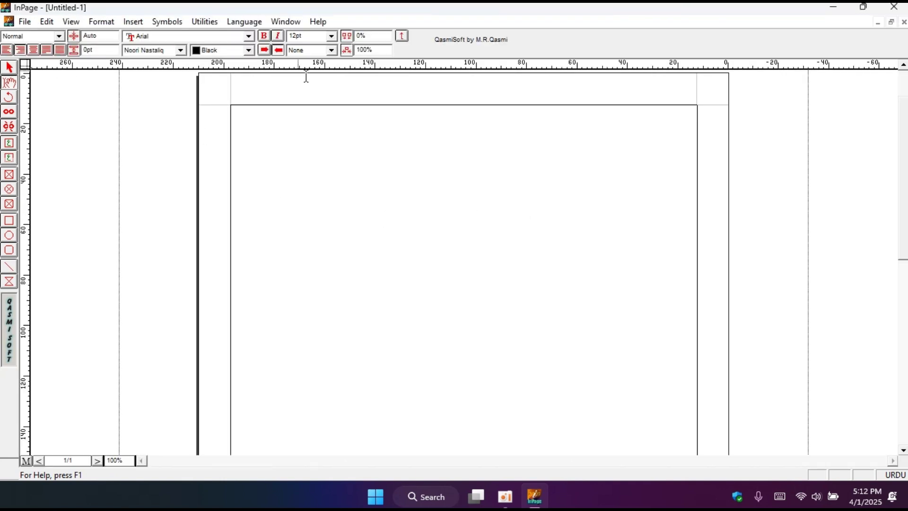
- Choose Phonetic in Edit > Preferences > Keyboard Preferences and confirm with OK
click(44, 24)
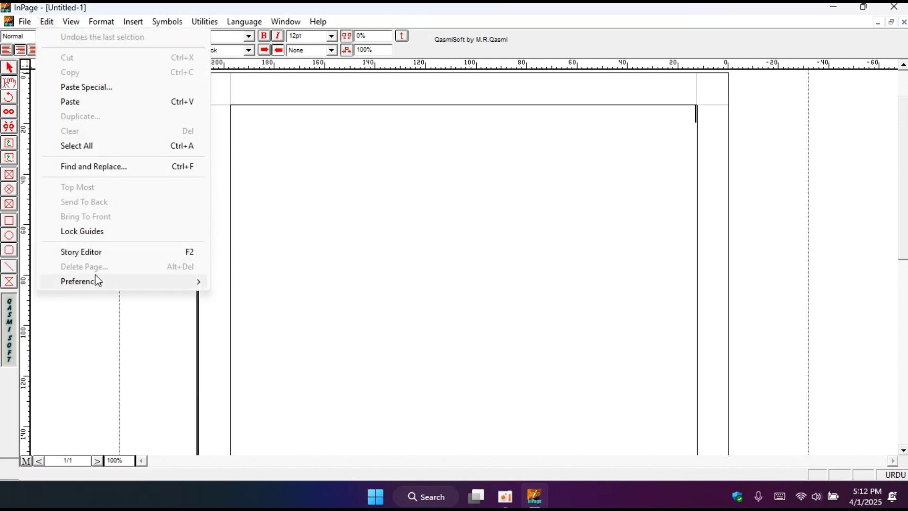
mouse_move(90, 282)
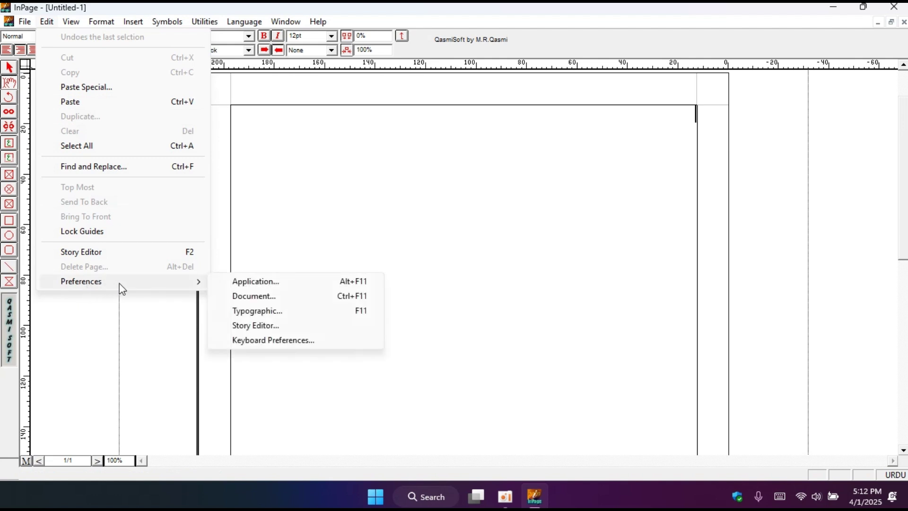
click(263, 342)
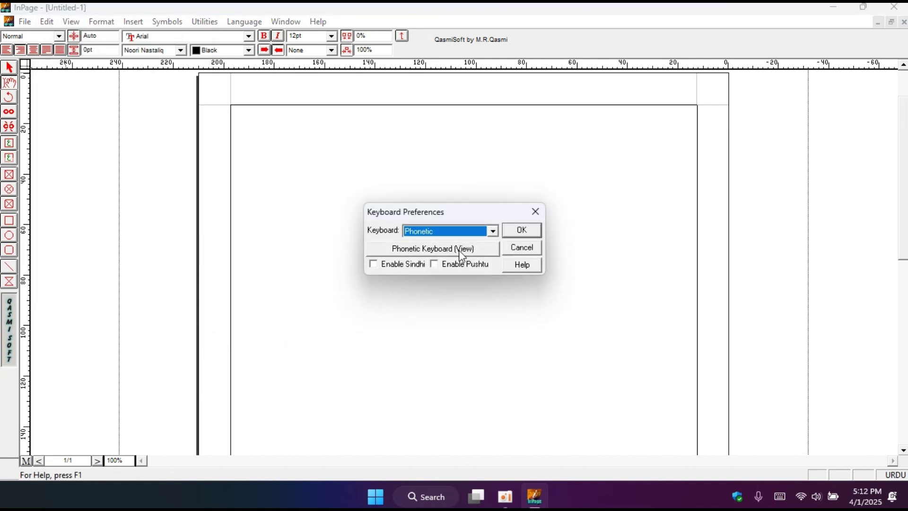
click(488, 233)
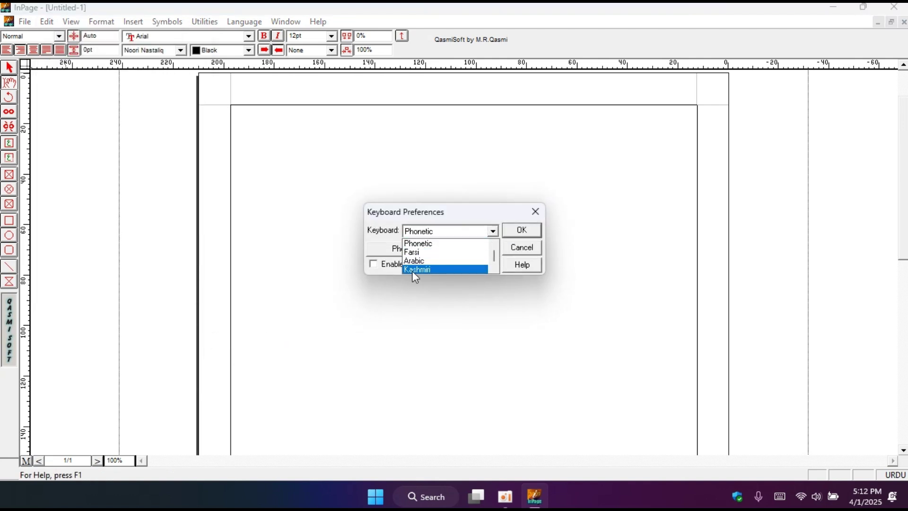
click(426, 249)
click(518, 231)
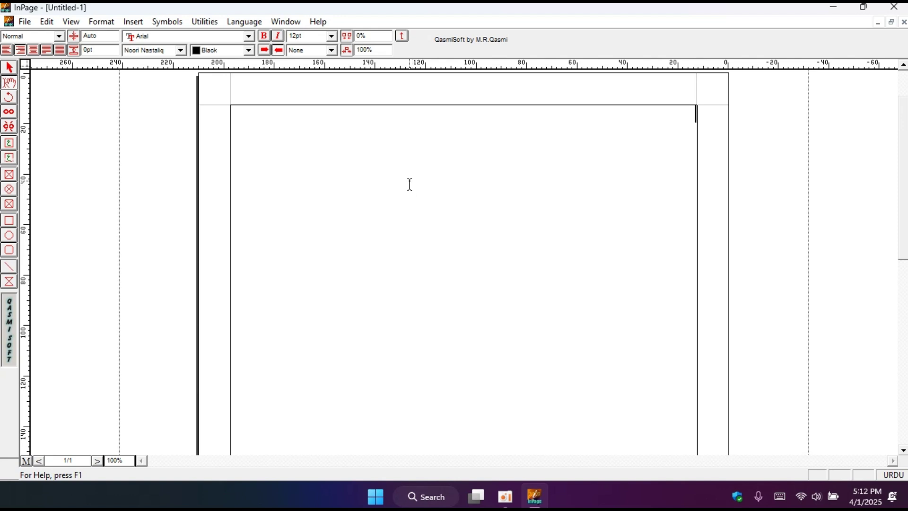
- Close the InPage 2009 window and refresh the Windows desktop
click(901, 12)
right_click(476, 87)
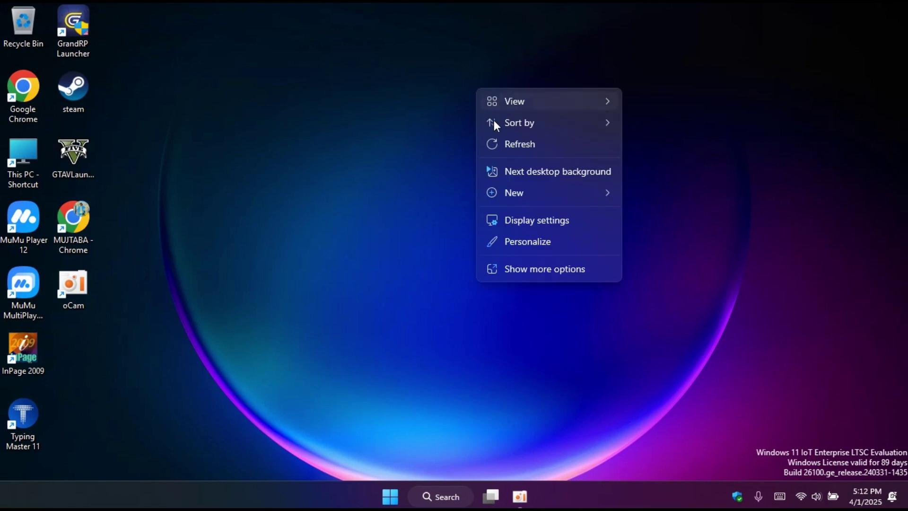
click(498, 144)
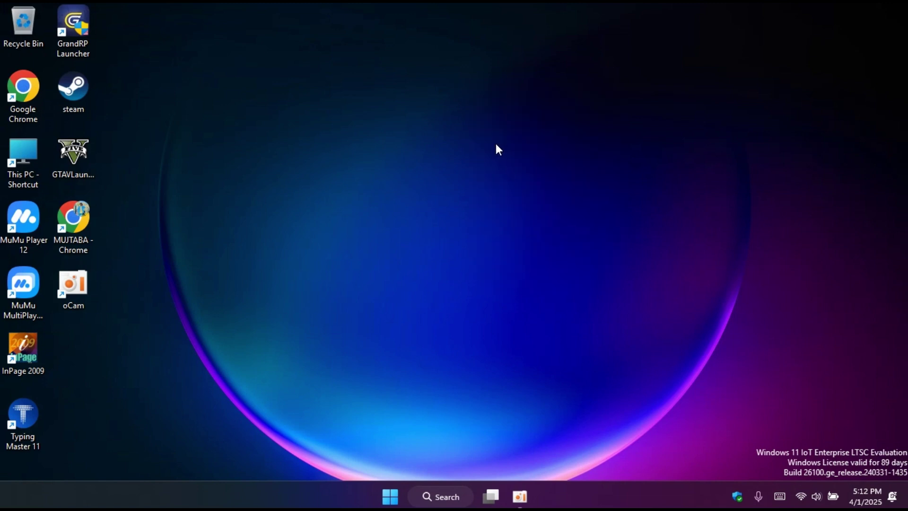